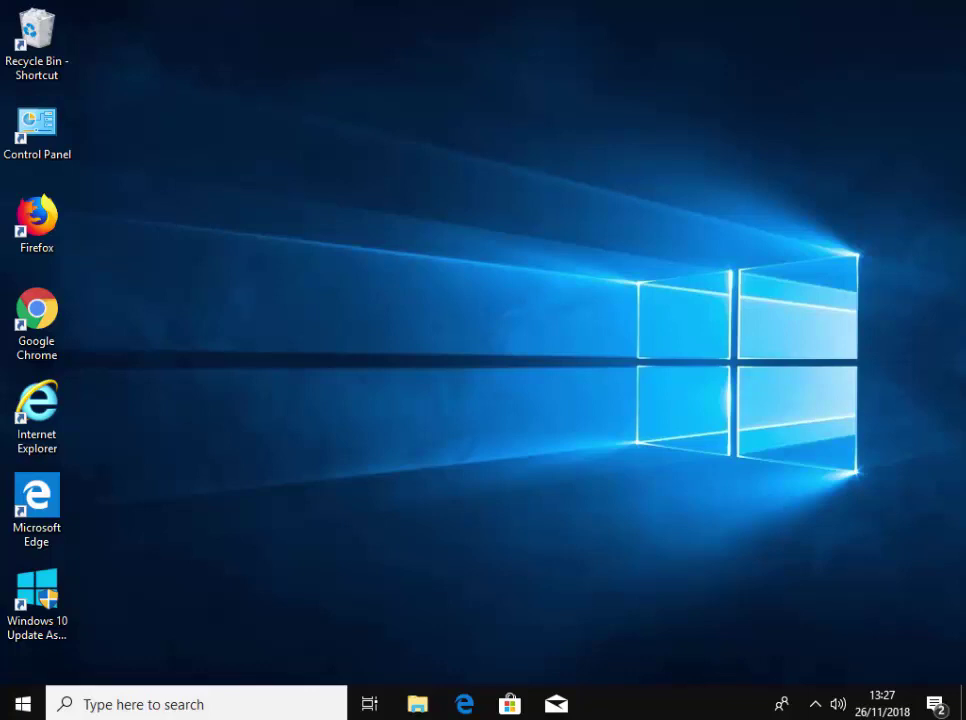
double_click(48, 500)
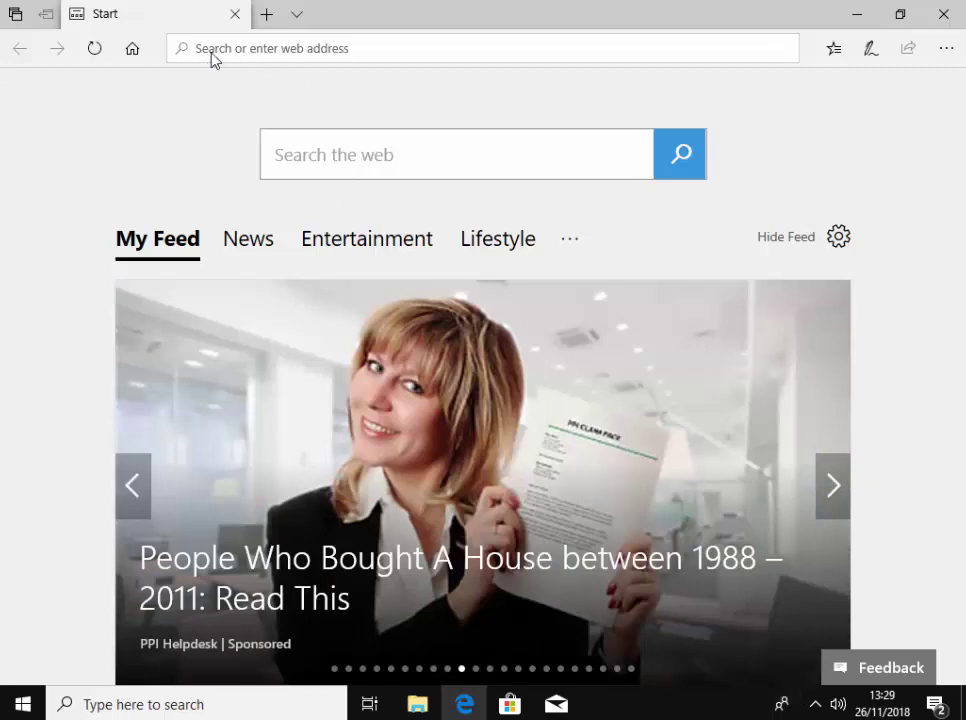
click(216, 50)
text(w)
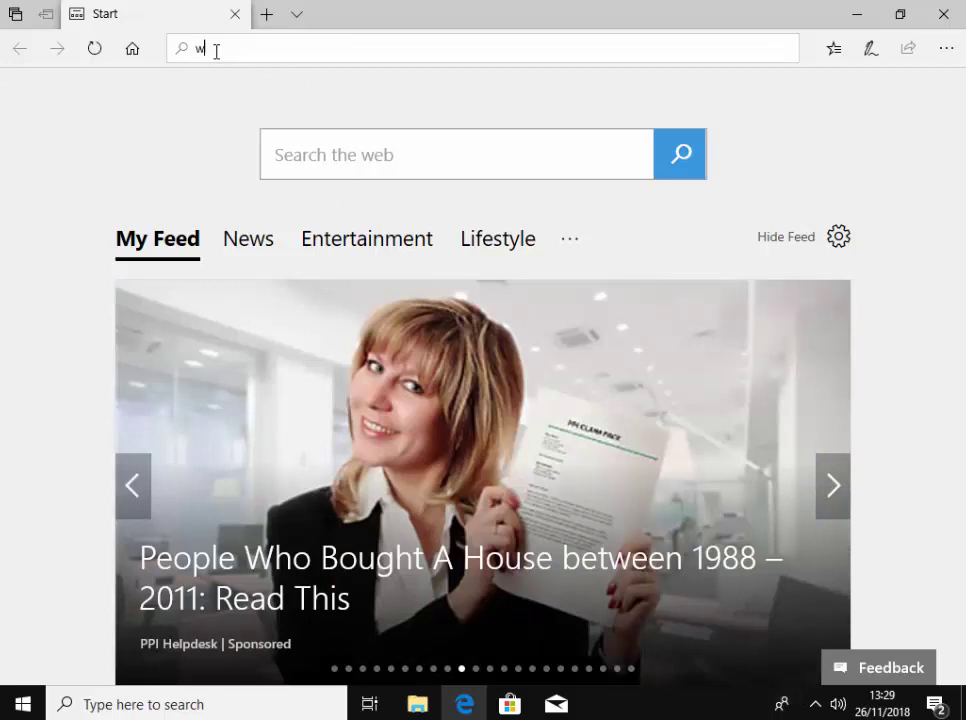
text(ww.goo)
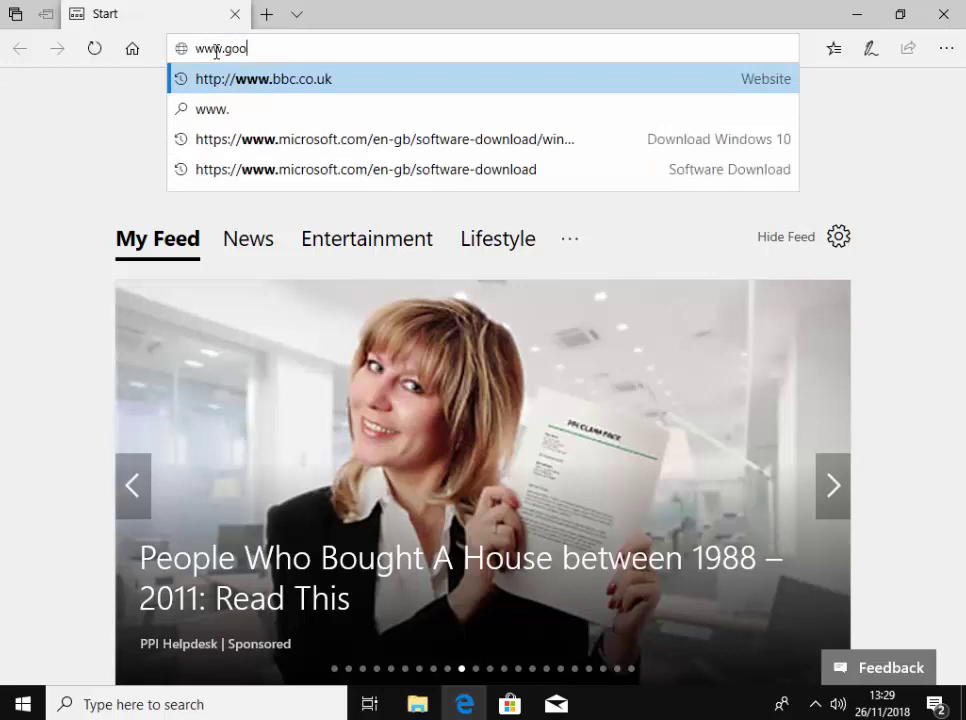
text(le.co.uk)
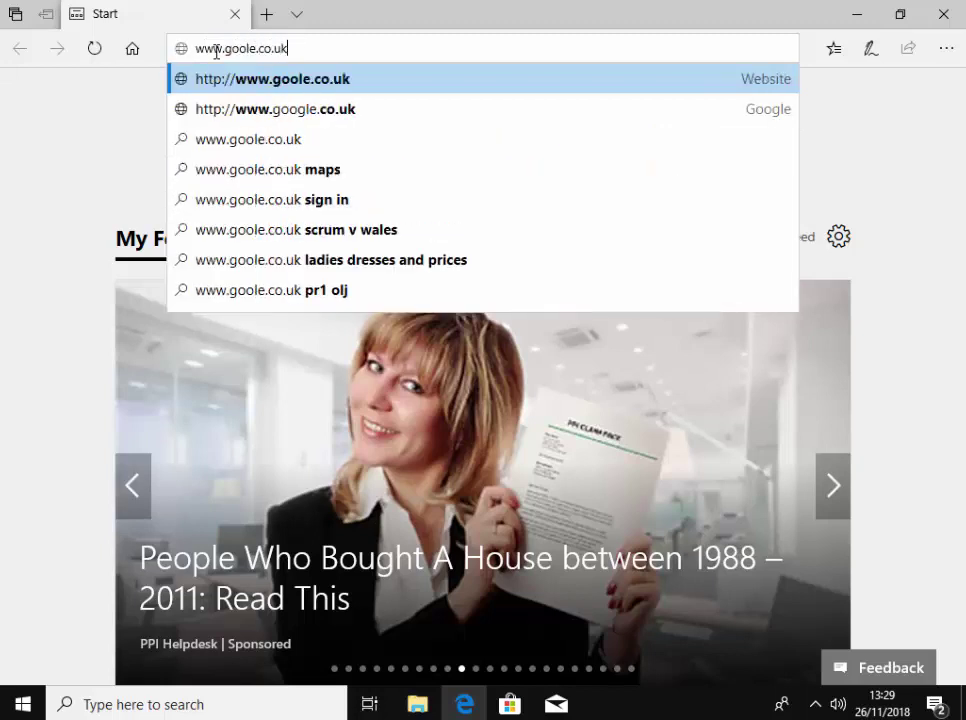
key(Left)
key(Left)
key(Left)
key(Left)
text(g)
key(End)
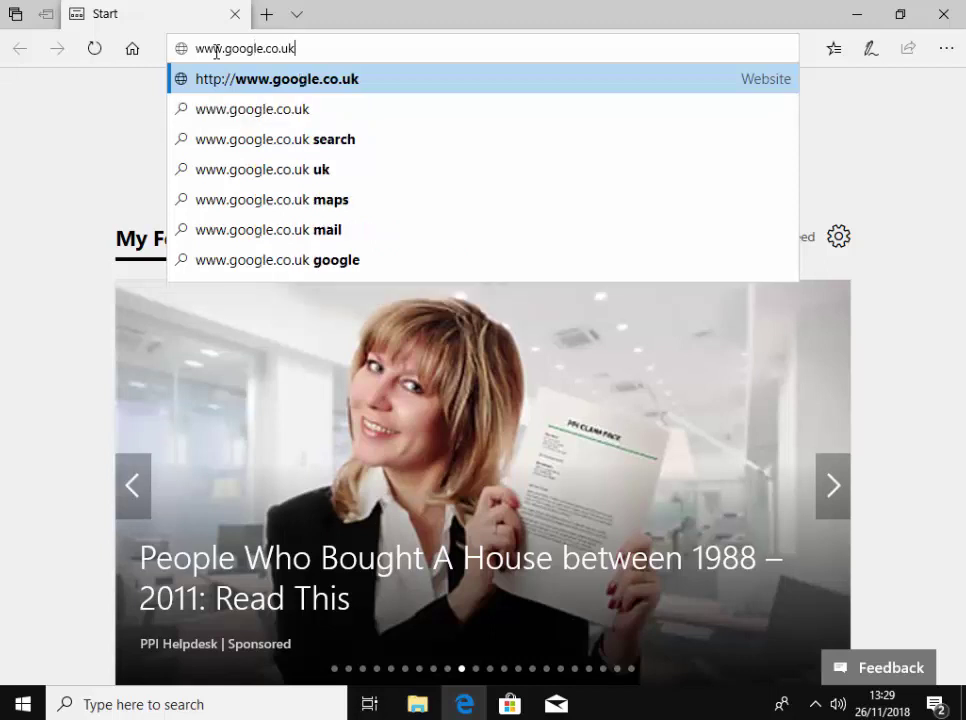
key(Return)
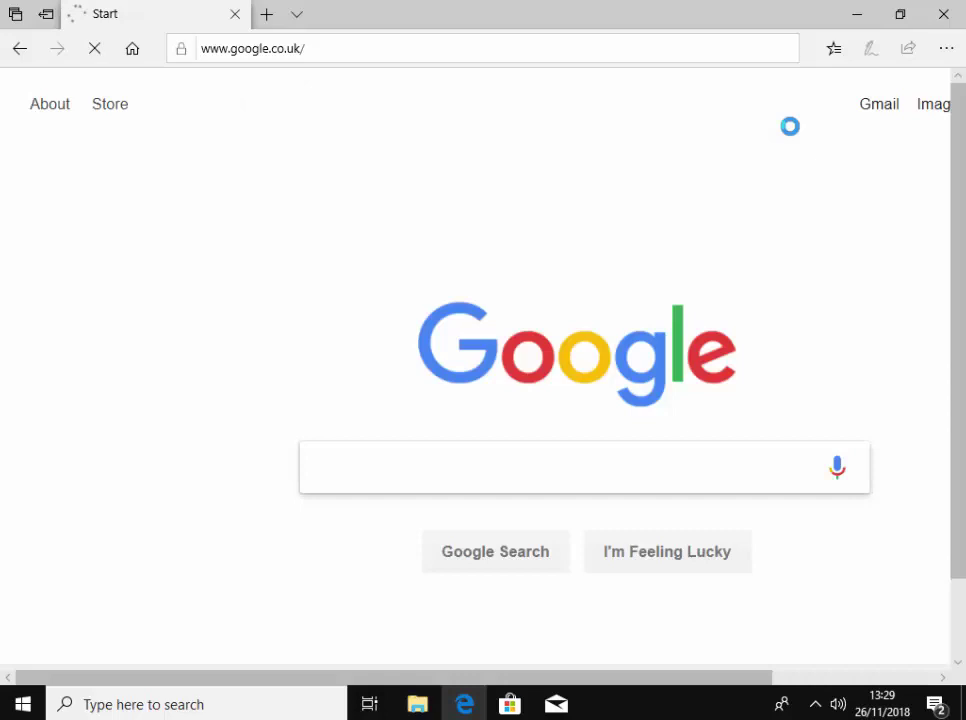
Step: Open the Settings menu from the Google homepage footer
drag(960, 388, 960, 502)
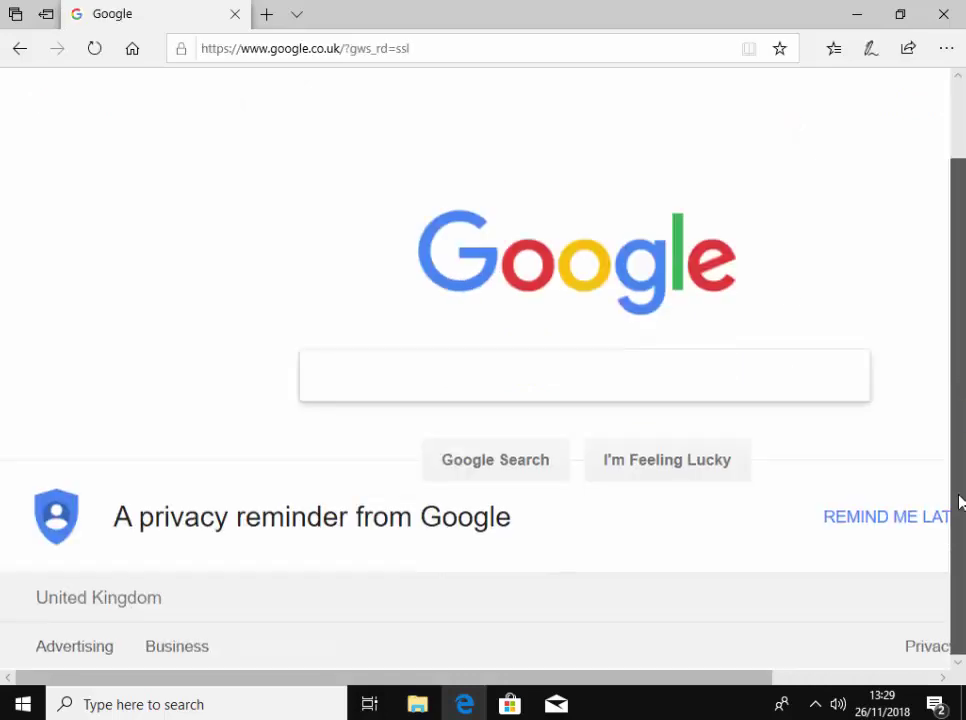
drag(750, 678, 915, 678)
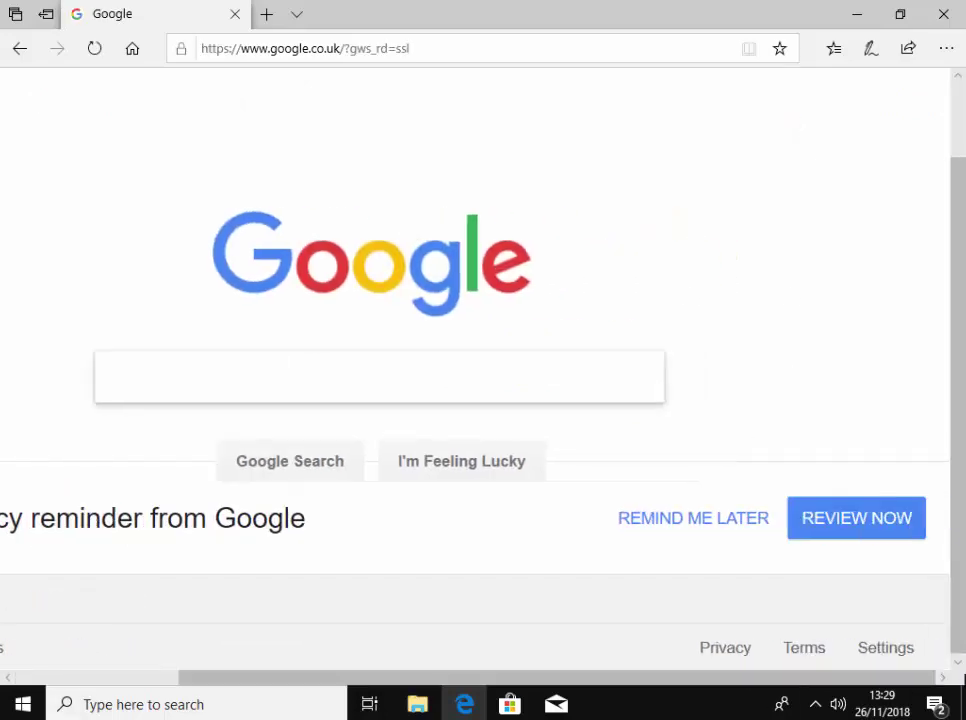
click(884, 650)
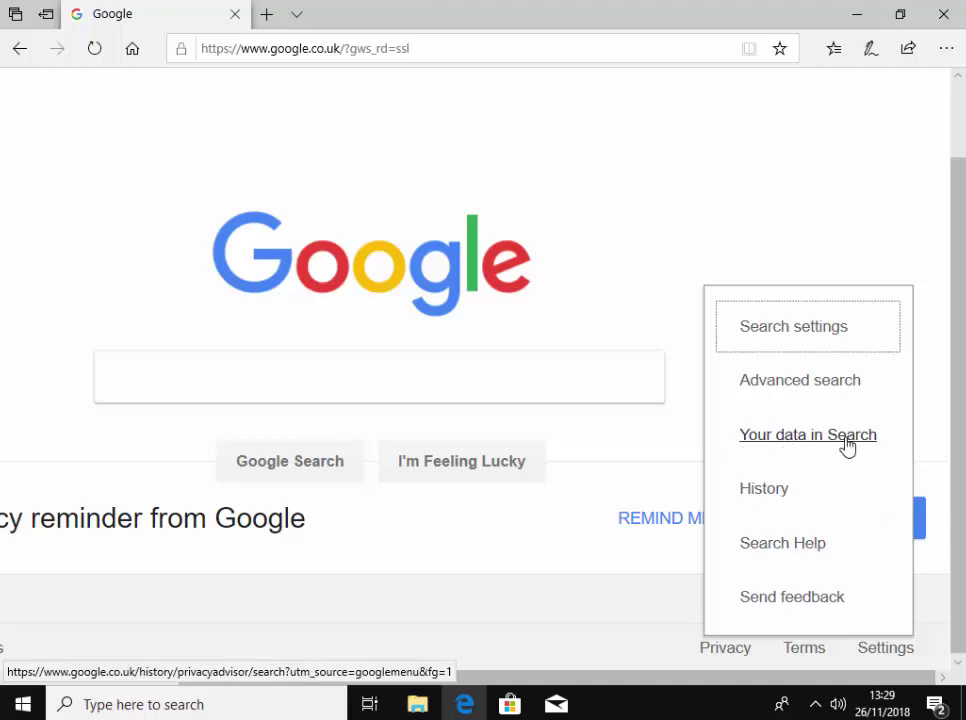
Step: Choose 'Your data in Search' from the Settings menu to reach the sign-in page
click(795, 445)
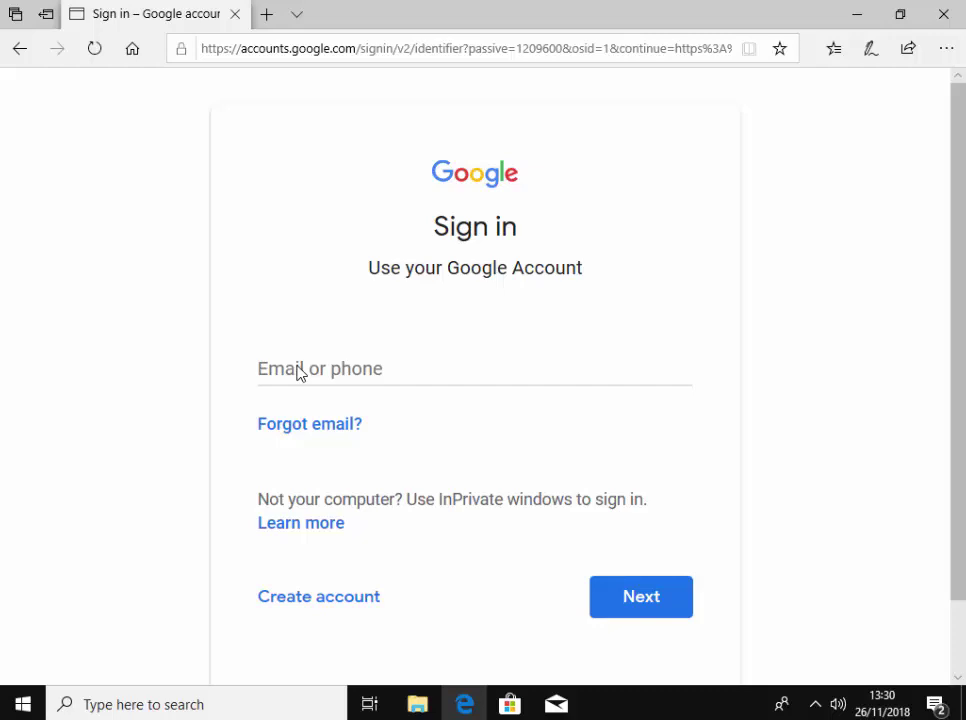
Step: Sign in with the pasted account email and password, retrying after one rejected password
click(297, 369)
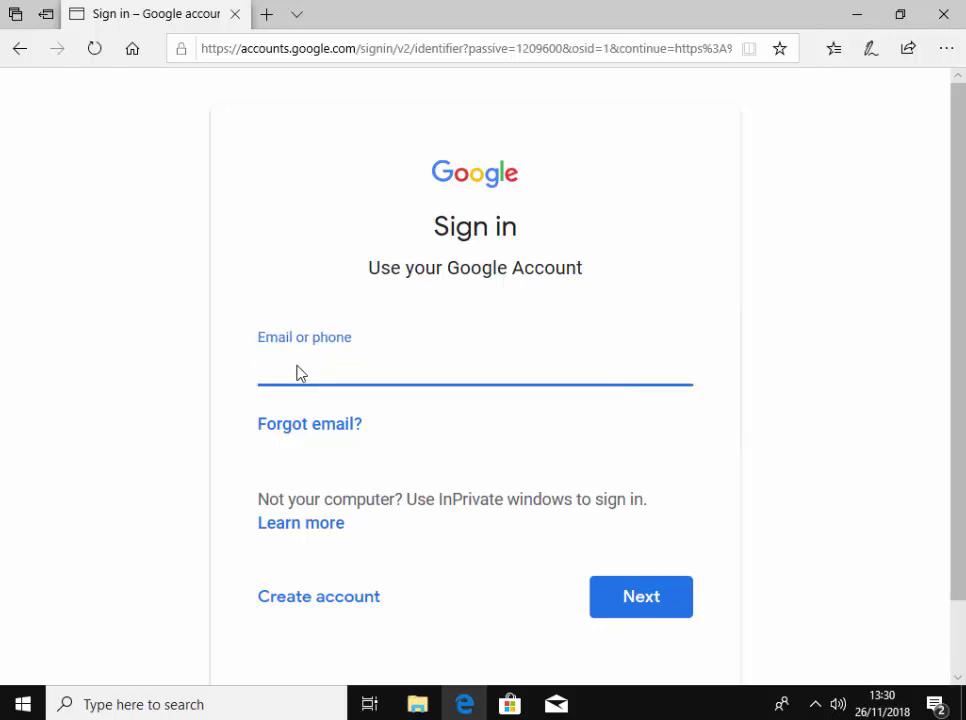
key(ctrl+v)
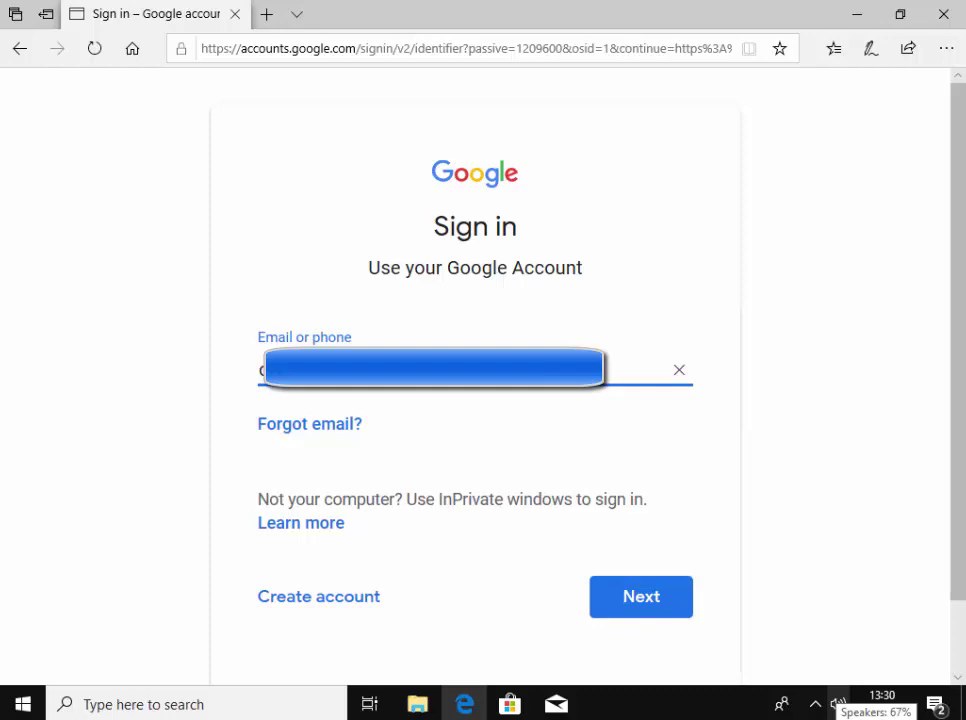
click(641, 599)
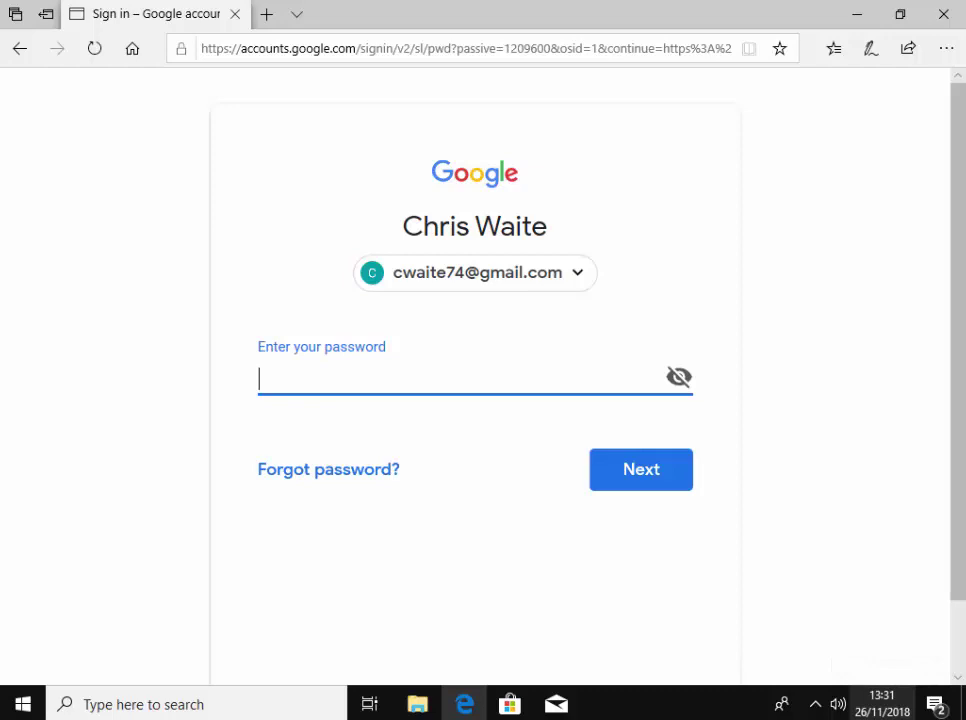
mouse_move(464, 704)
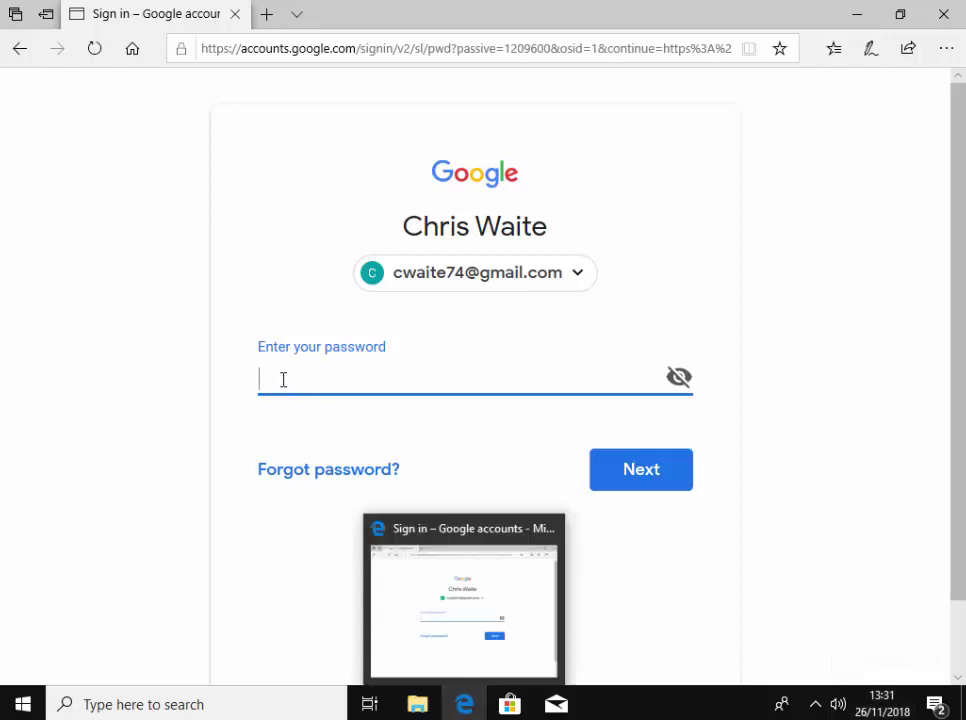
text(paa)
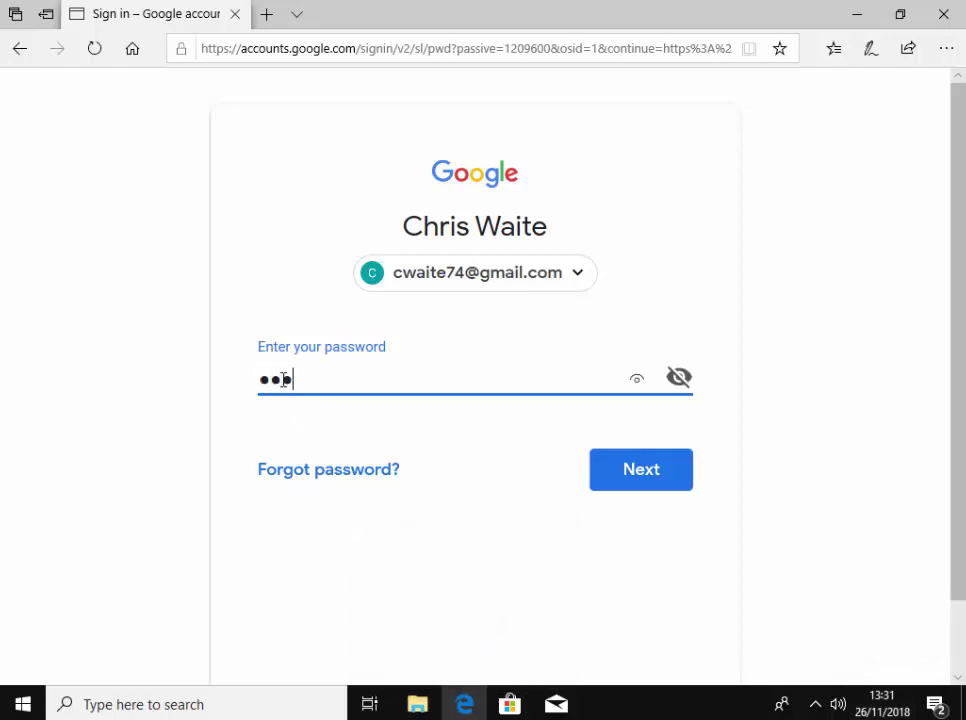
text(aaaa)
text(aaaaa)
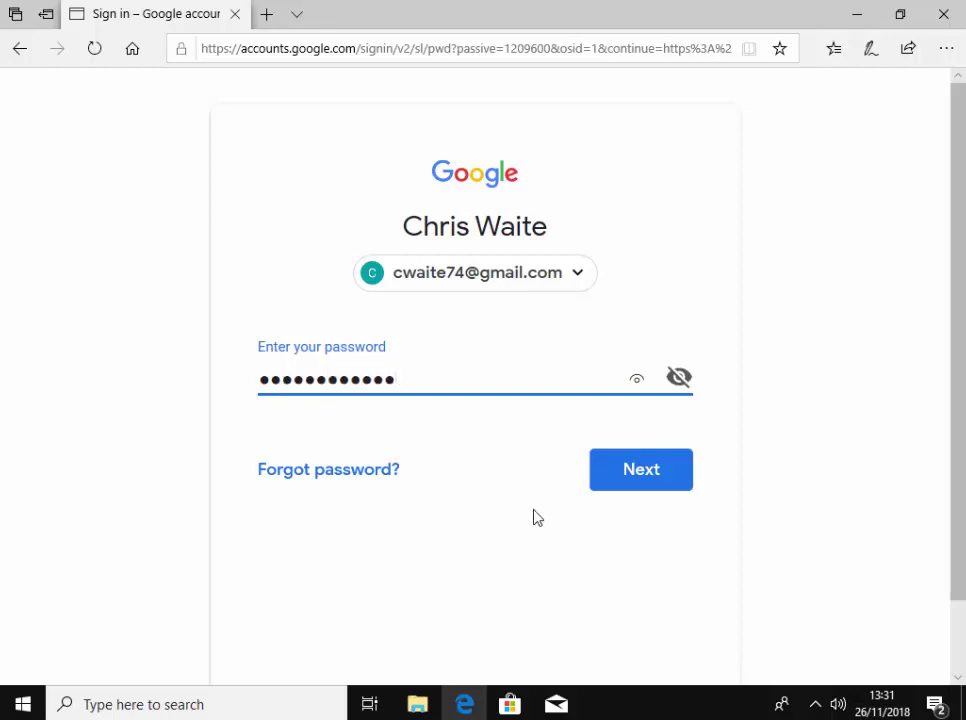
click(645, 470)
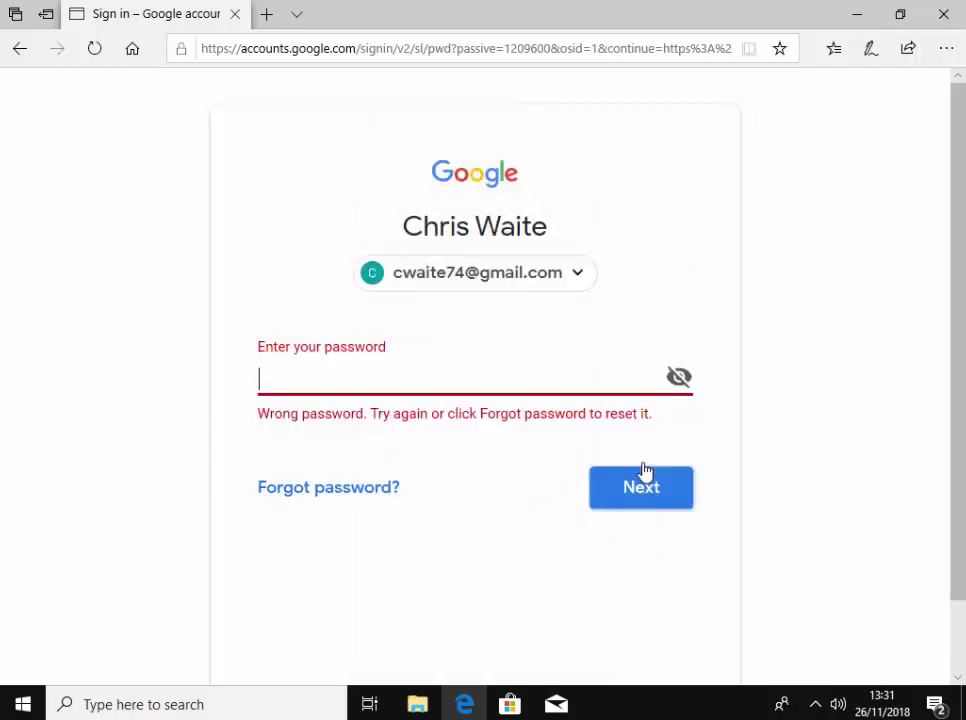
text(aaa)
text(aaaaaa)
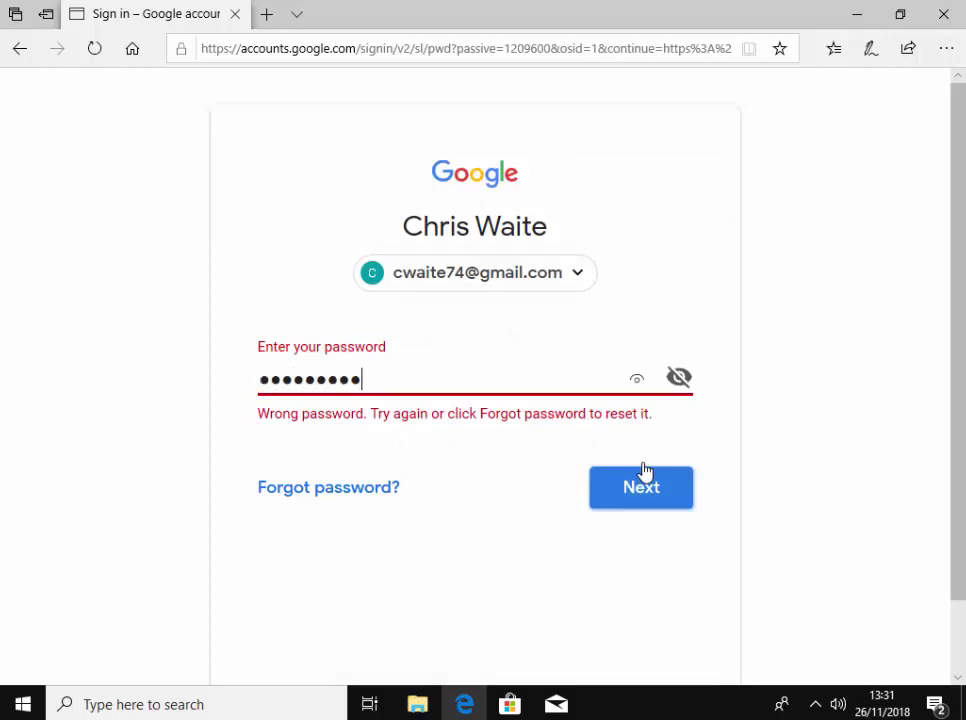
text(aa)
click(643, 472)
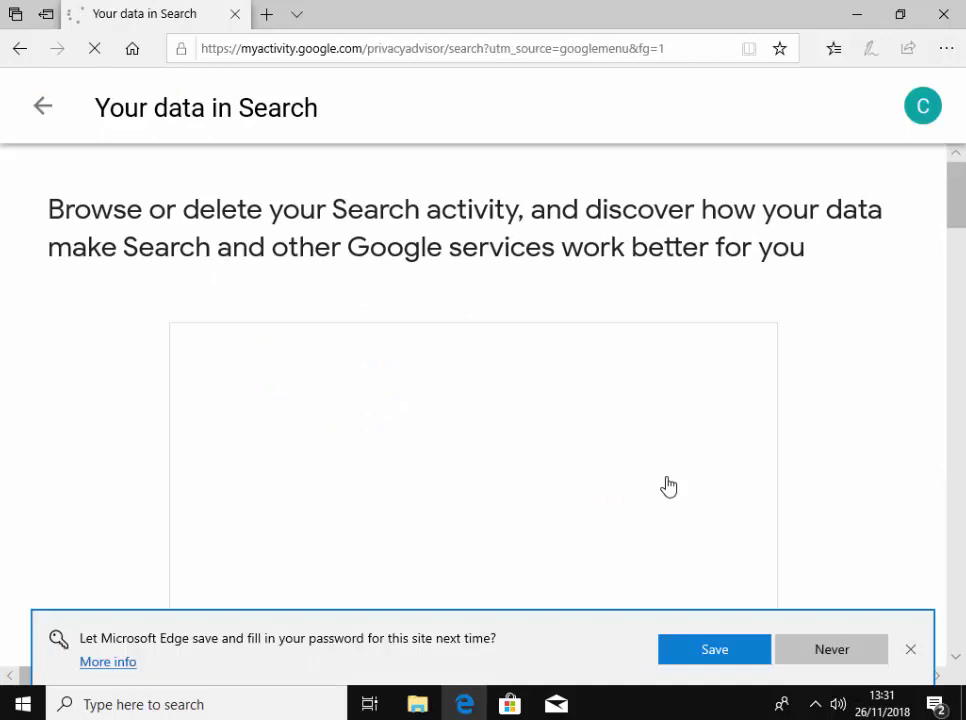
Step: Dismiss Edge's save-password offer and scroll down to the 'Delete your Search activity' card
click(911, 650)
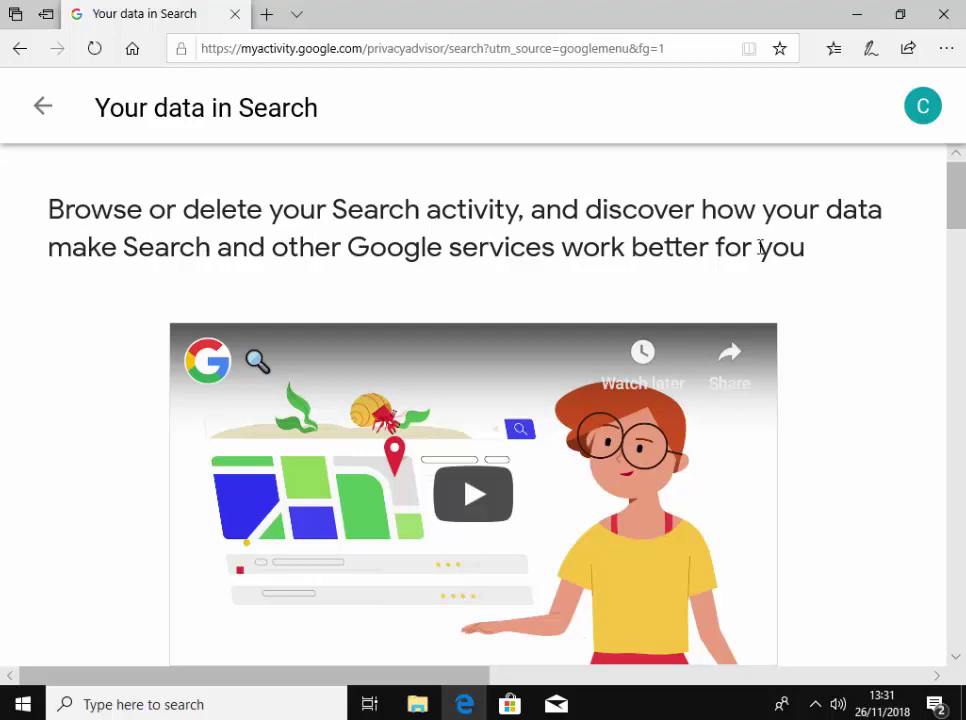
drag(955, 204, 952, 216)
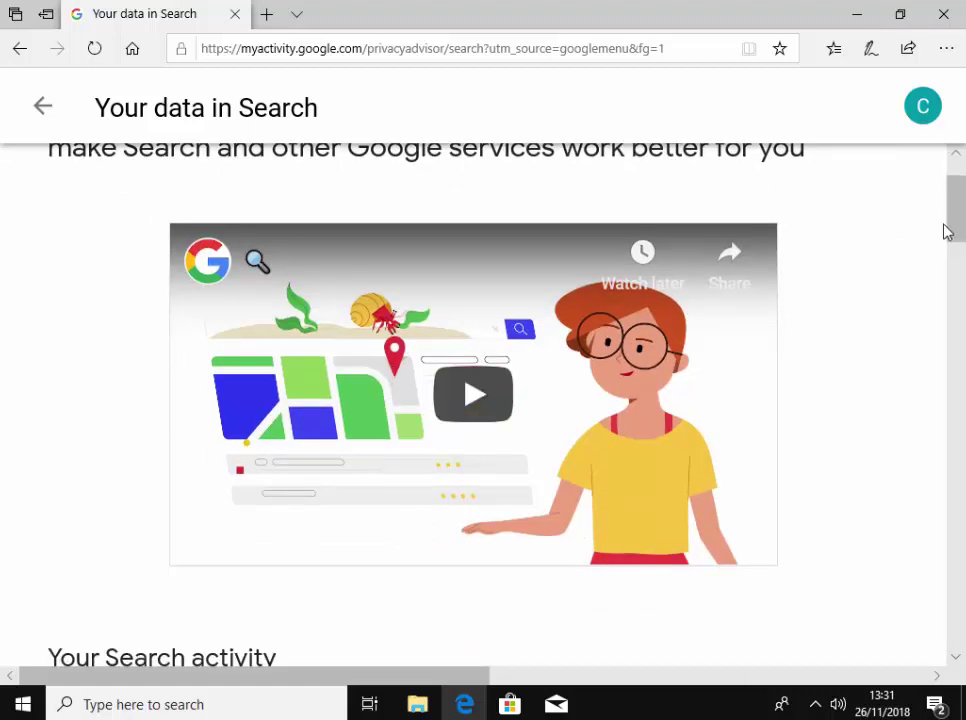
drag(951, 237, 949, 371)
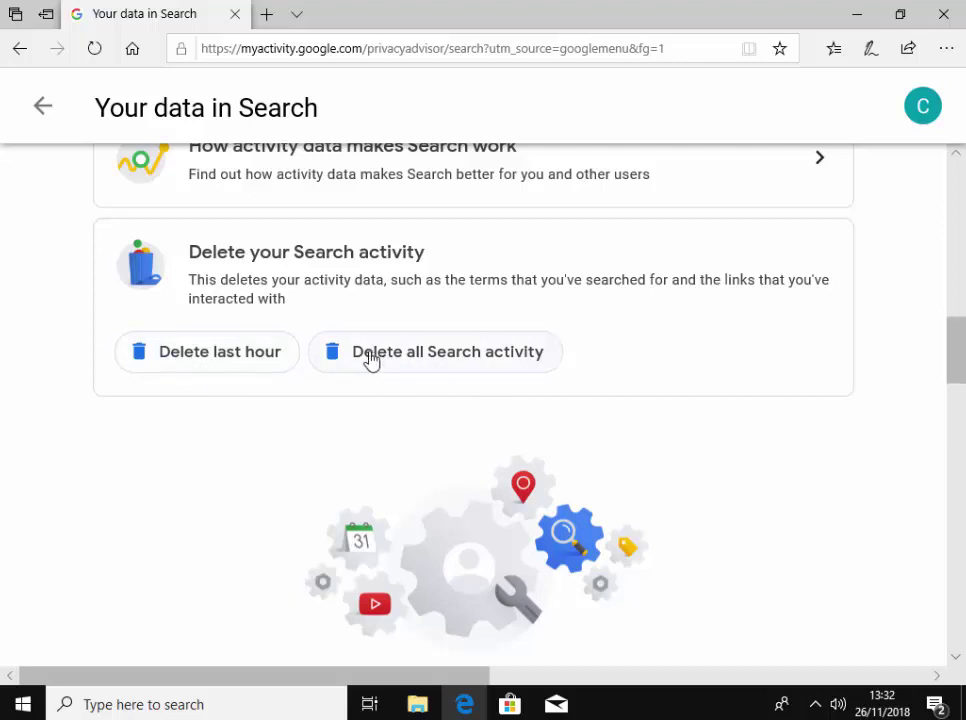
Step: Choose 'Delete all Search activity' and scroll the confirmation dialog down to DELETE
click(418, 357)
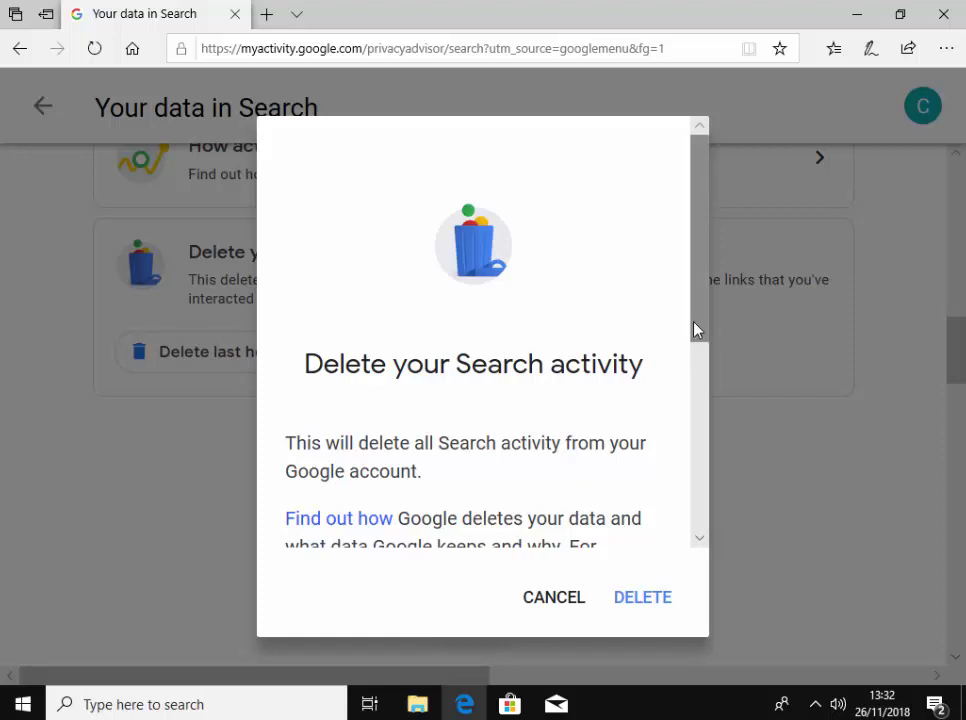
drag(697, 330, 694, 463)
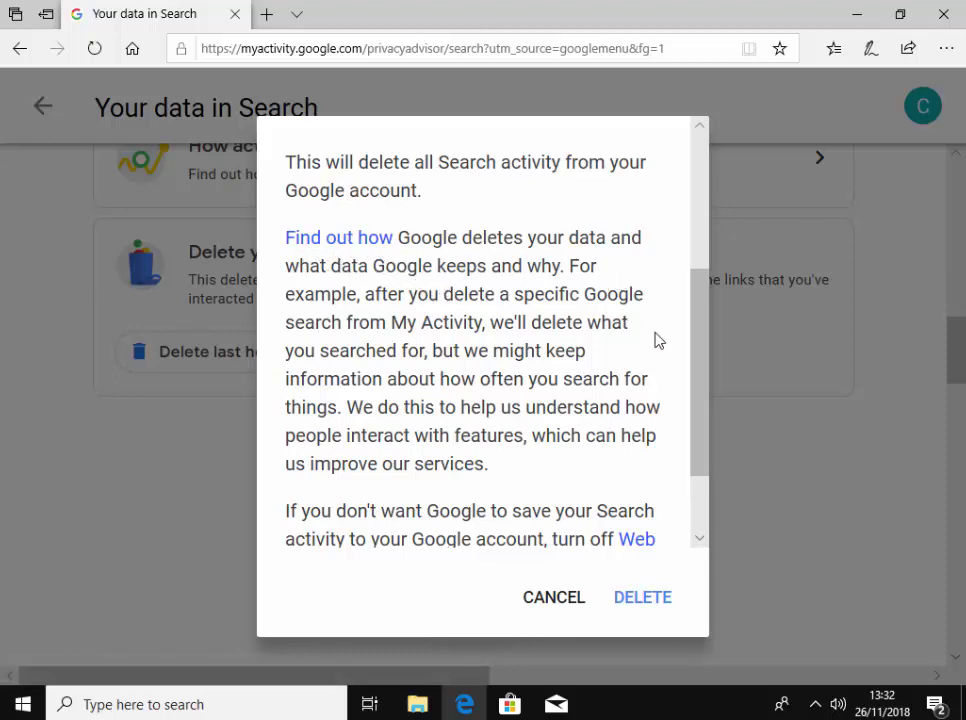
drag(699, 331, 705, 457)
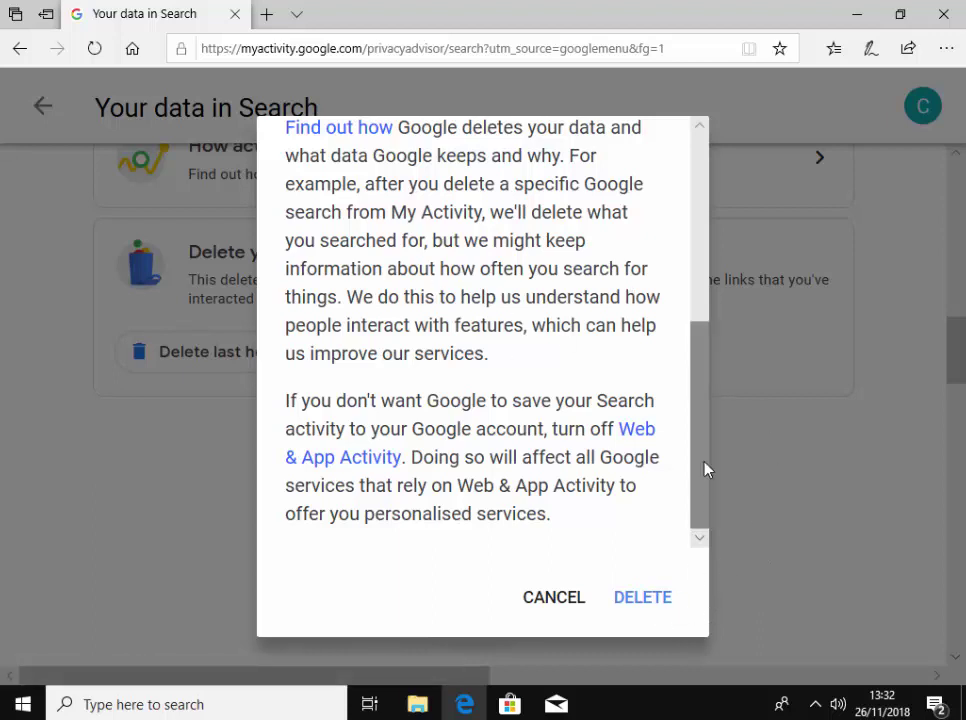
mouse_move(705, 468)
mouse_down()
mouse_move(705, 435)
mouse_move(705, 480)
mouse_up()
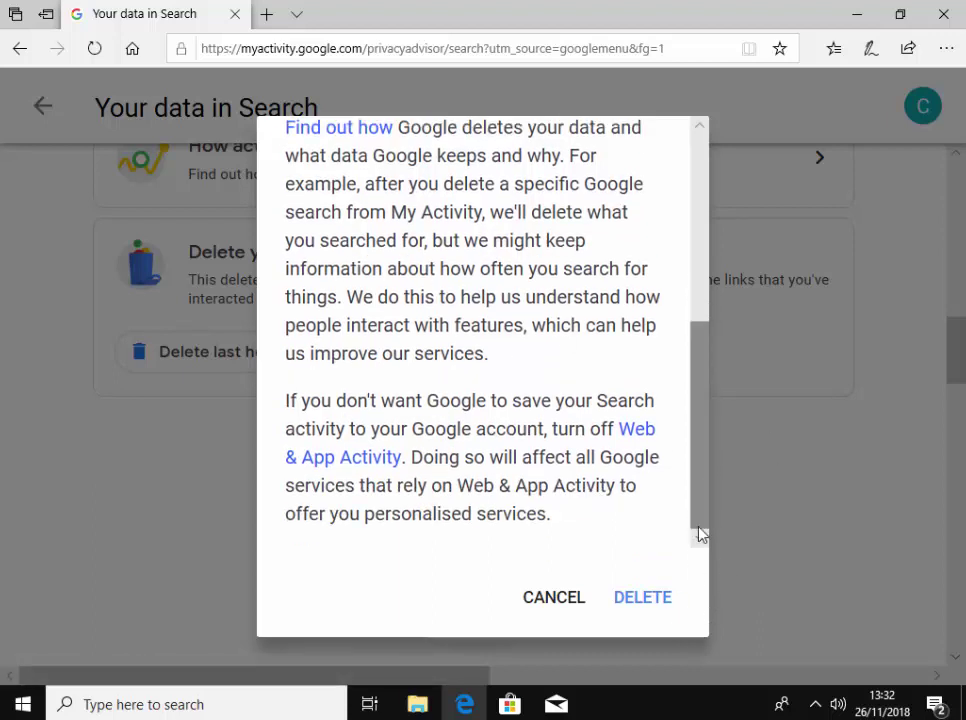